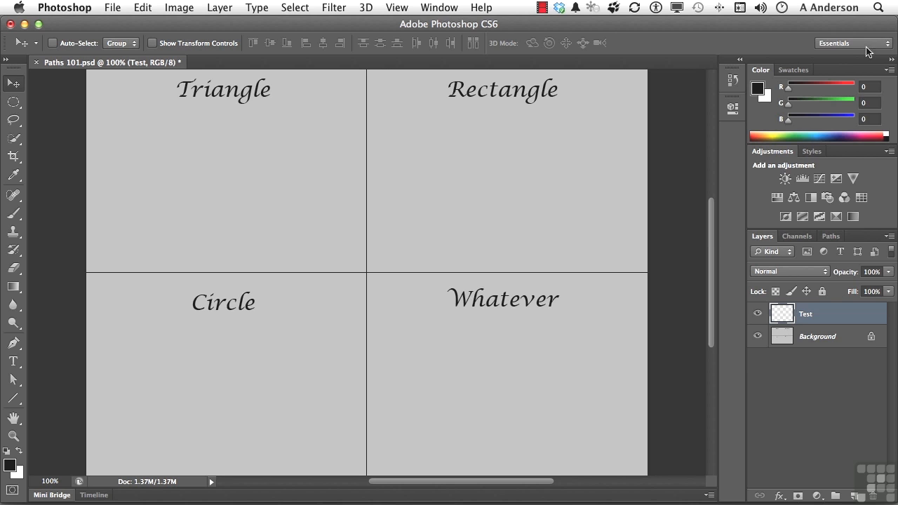
# Step: Detach the Paths panel from its group, float it over the canvas and make it taller
pyautogui.click(861, 46)
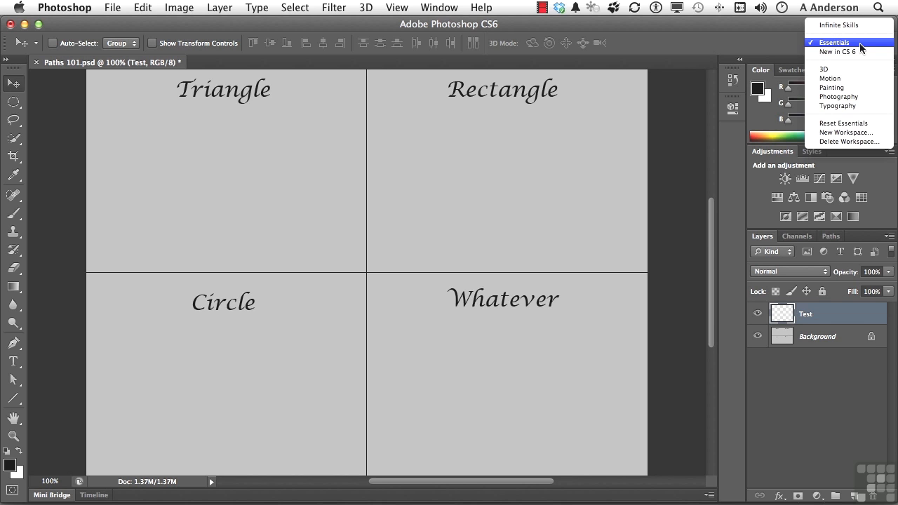
pyautogui.click(861, 46)
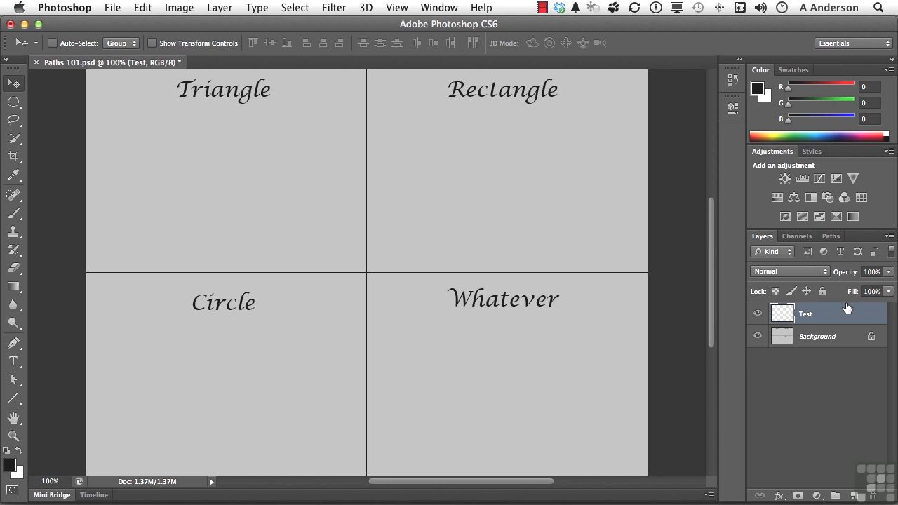
pyautogui.click(832, 236)
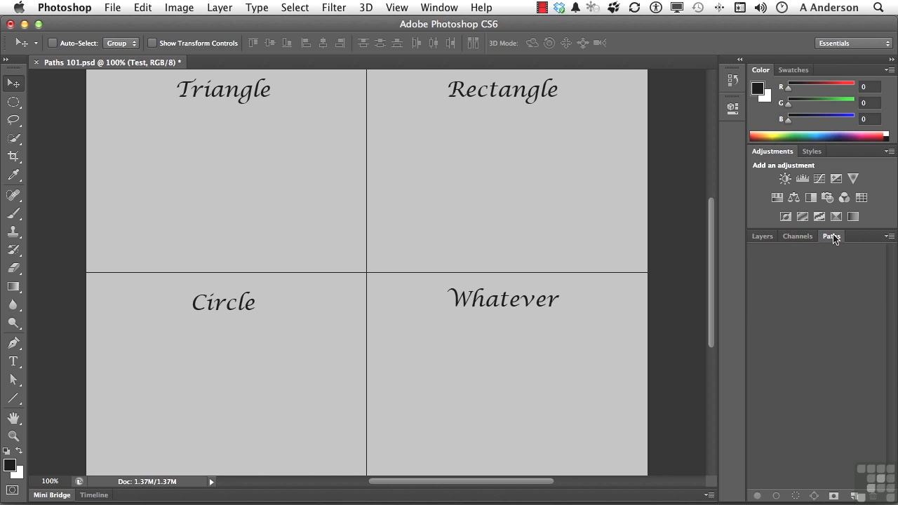
pyautogui.moveTo(834, 239); pyautogui.dragTo(575, 177)
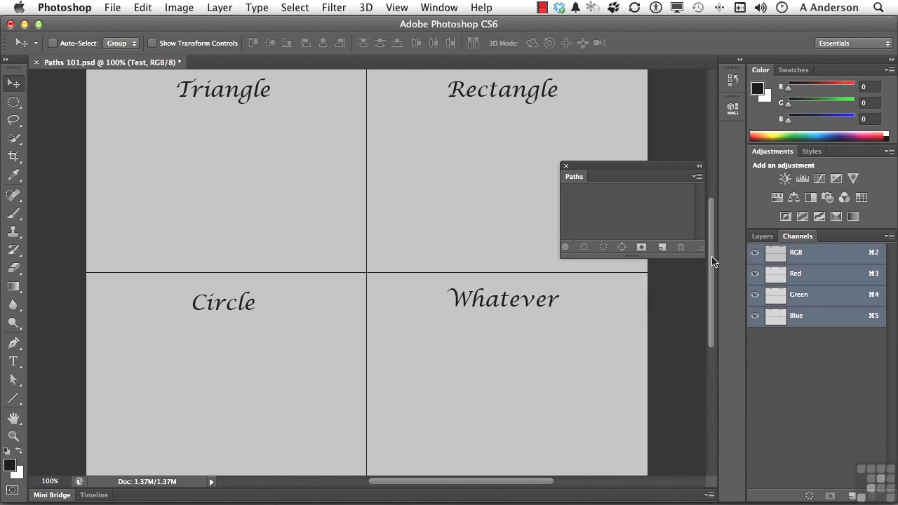
pyautogui.moveTo(700, 248); pyautogui.dragTo(699, 362)
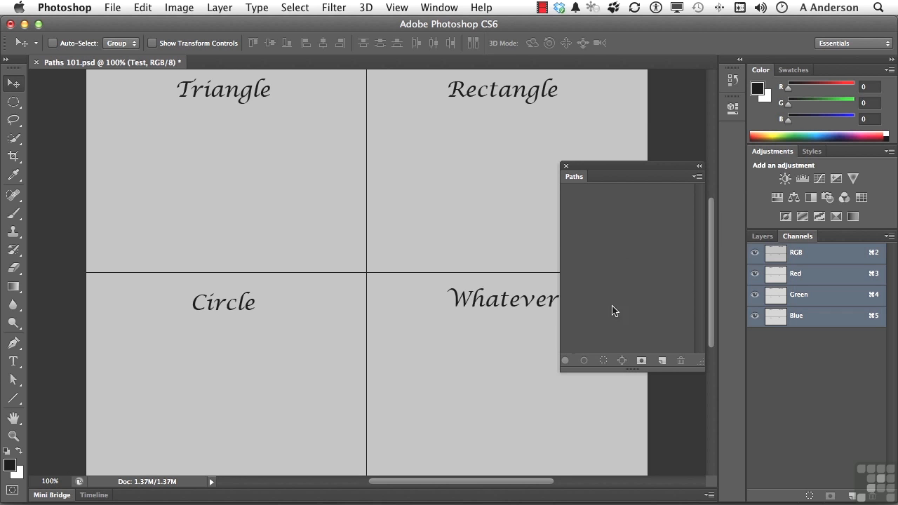
# Step: Check the image's channels and return to the layer list with the Test layer
pyautogui.click(760, 237)
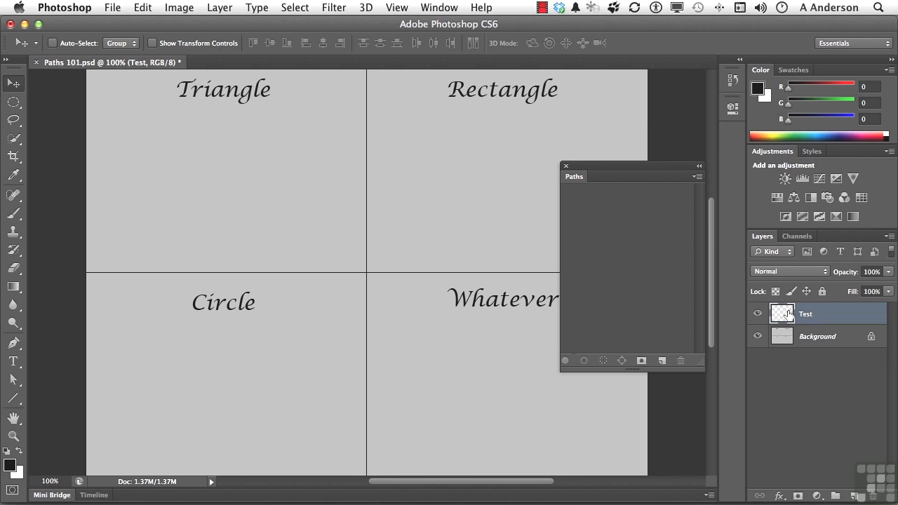
pyautogui.click(797, 239)
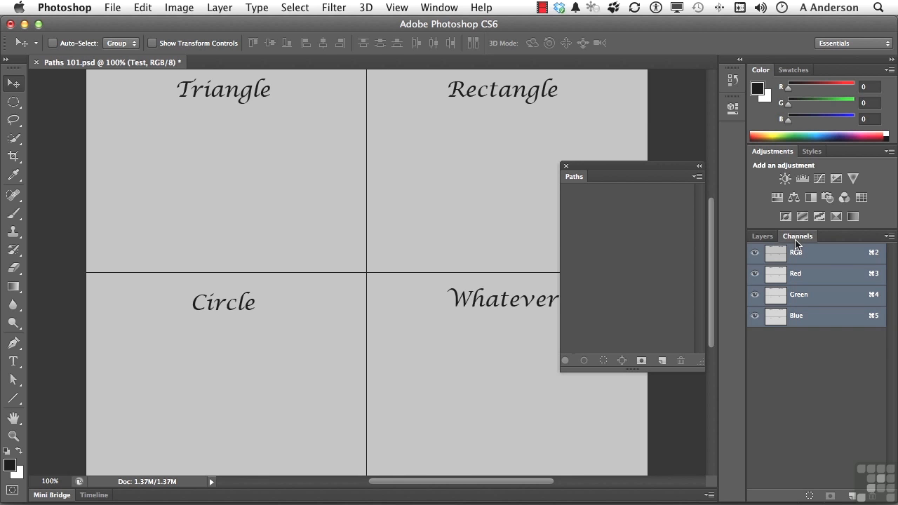
pyautogui.click(763, 238)
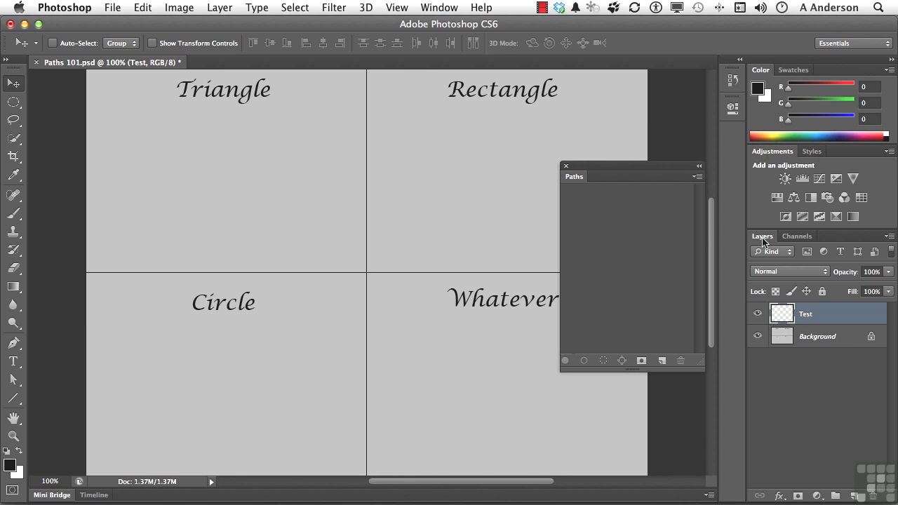
# Step: Draw a closed triangular path with straight sides below the Triangle heading using the Pen tool
pyautogui.click(13, 343)
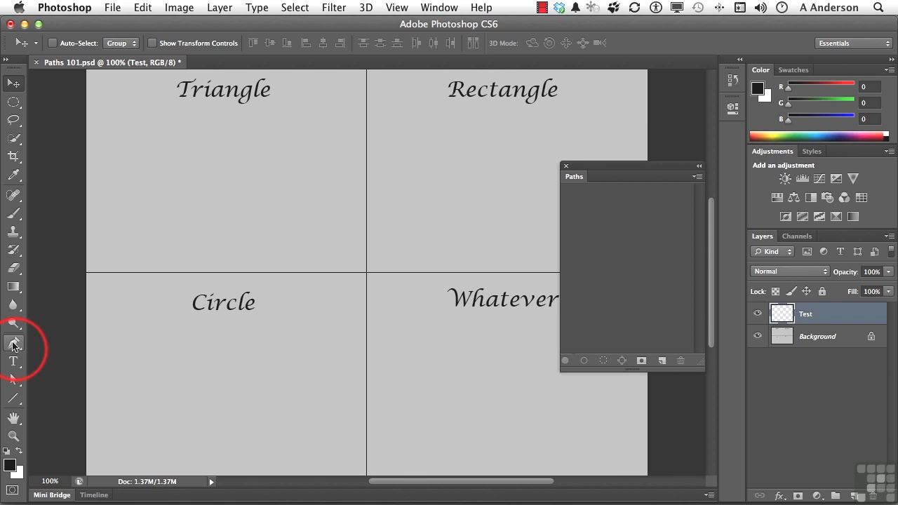
pyautogui.click(13, 343)
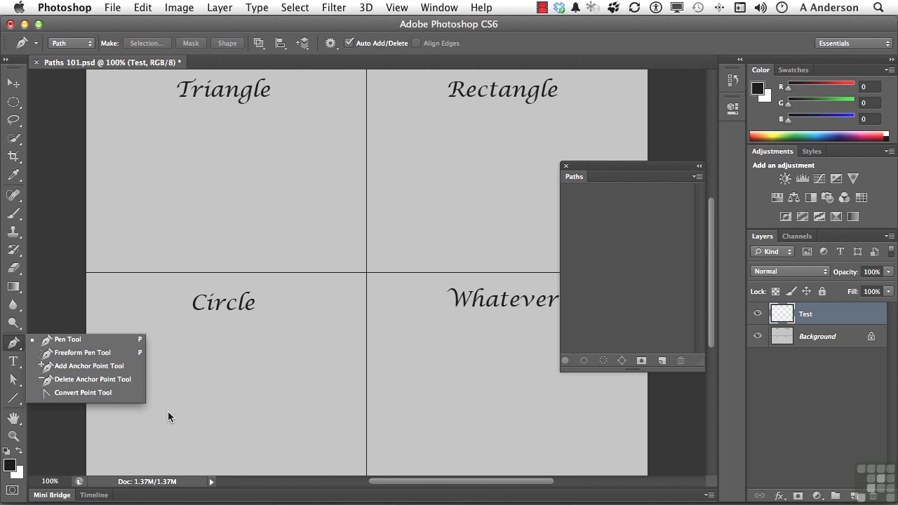
pyautogui.click(68, 340)
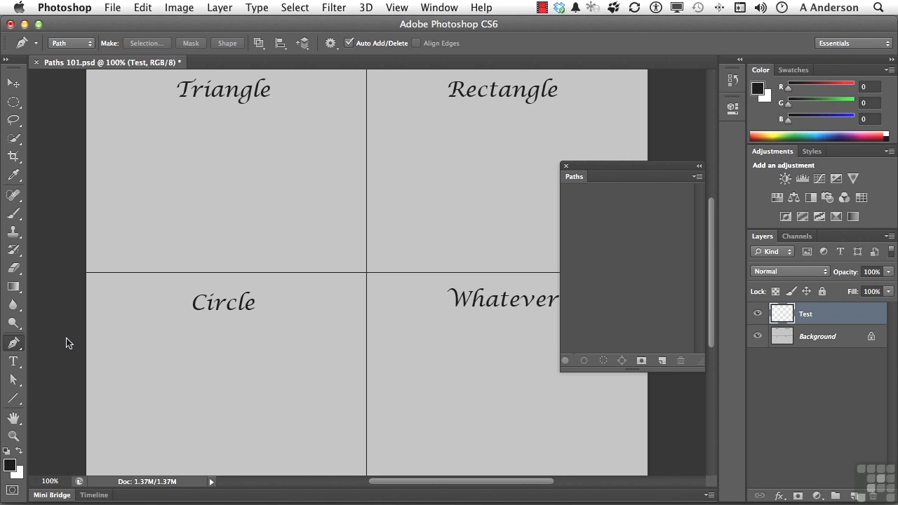
pyautogui.click(228, 146)
pyautogui.click(226, 130)
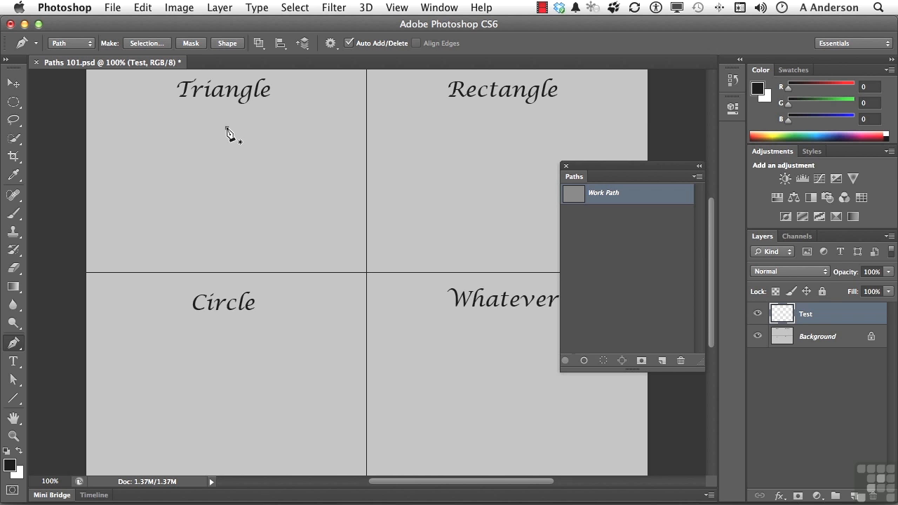
pyautogui.click(226, 128)
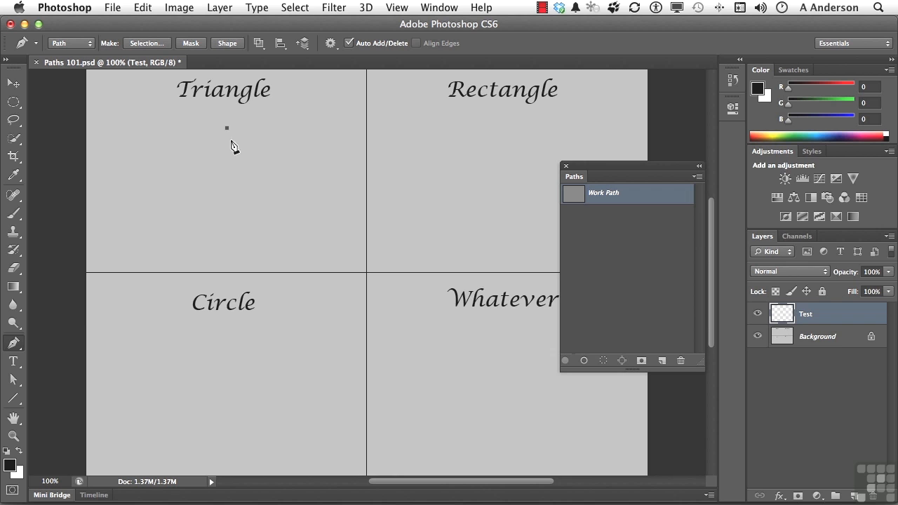
pyautogui.click(279, 196)
pyautogui.click(289, 199)
pyautogui.click(148, 198)
pyautogui.click(227, 131)
pyautogui.click(227, 131)
# Step: Draw a closed rectangular path below the Rectangle heading, constraining its sides to straight horizontal and vertical lines
pyautogui.click(401, 131)
pyautogui.press('shift')
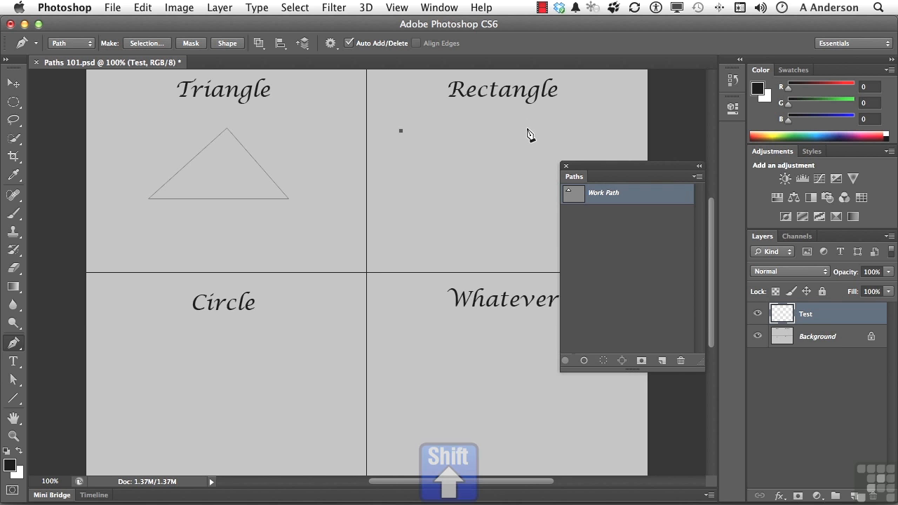
pyautogui.keyDown('shift'); pyautogui.click(528, 131); pyautogui.keyUp('shift')
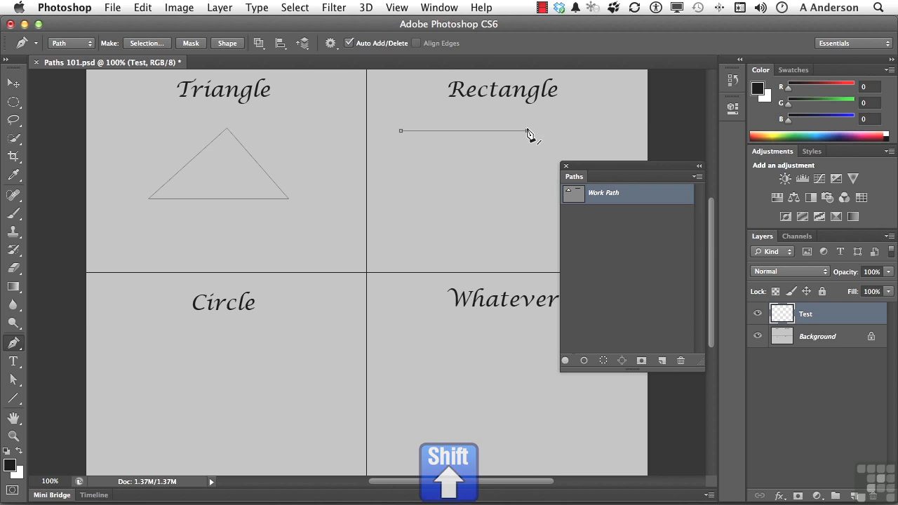
pyautogui.click(527, 203)
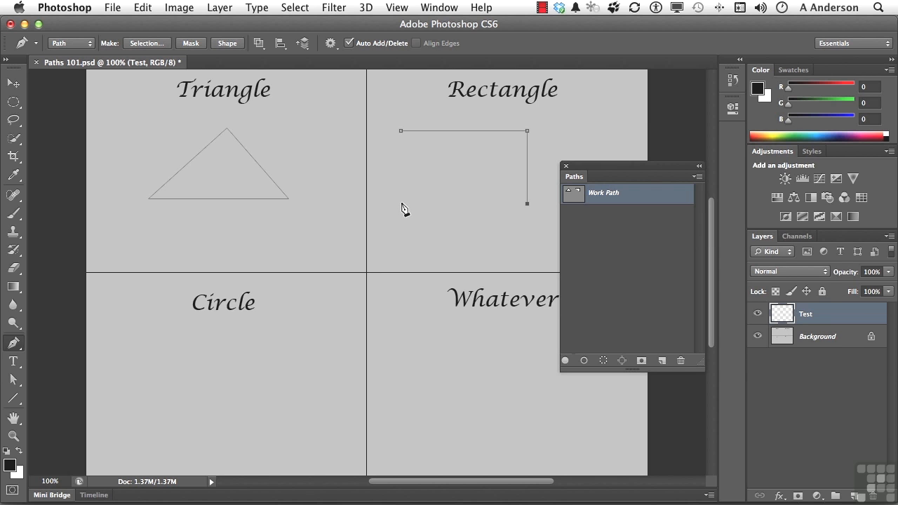
pyautogui.click(401, 204)
pyautogui.click(401, 131)
# Step: Nudge the rectangle's lower-left corner point seven steps left and seven steps back right with the Direct Selection tool
pyautogui.click(12, 381)
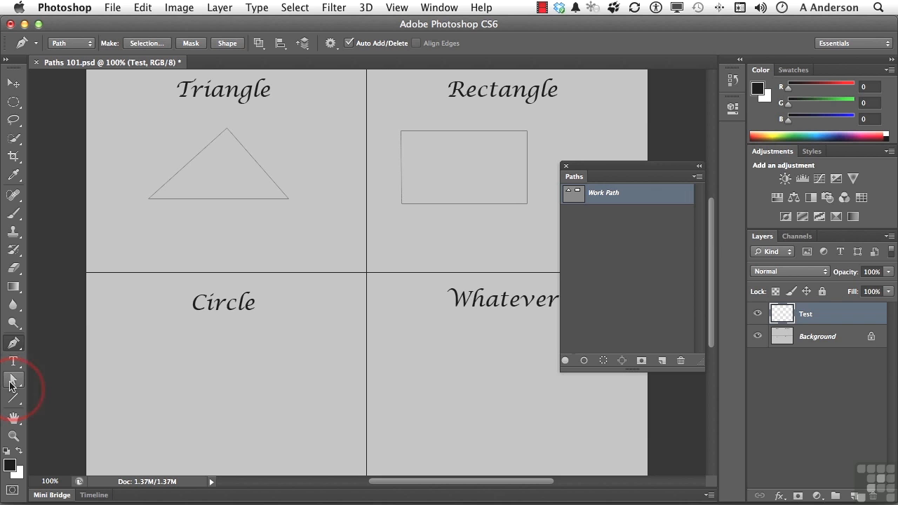
pyautogui.click(11, 382)
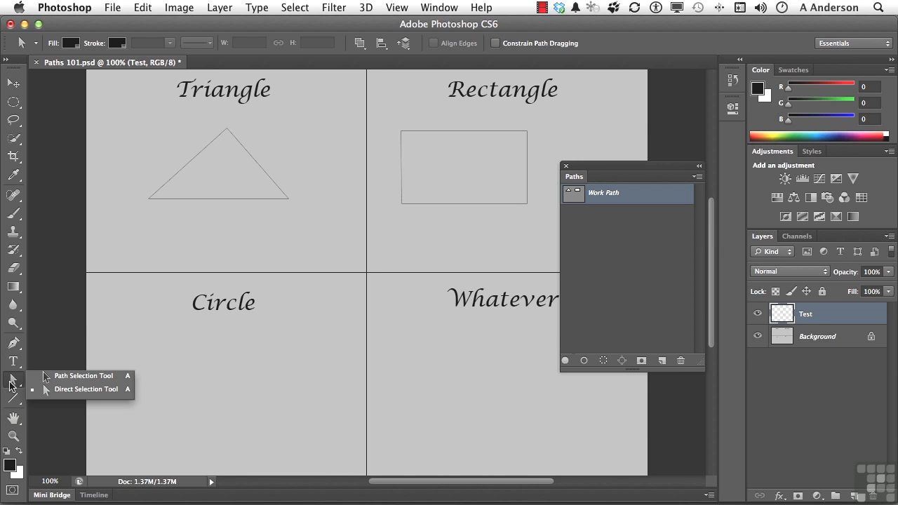
pyautogui.click(72, 388)
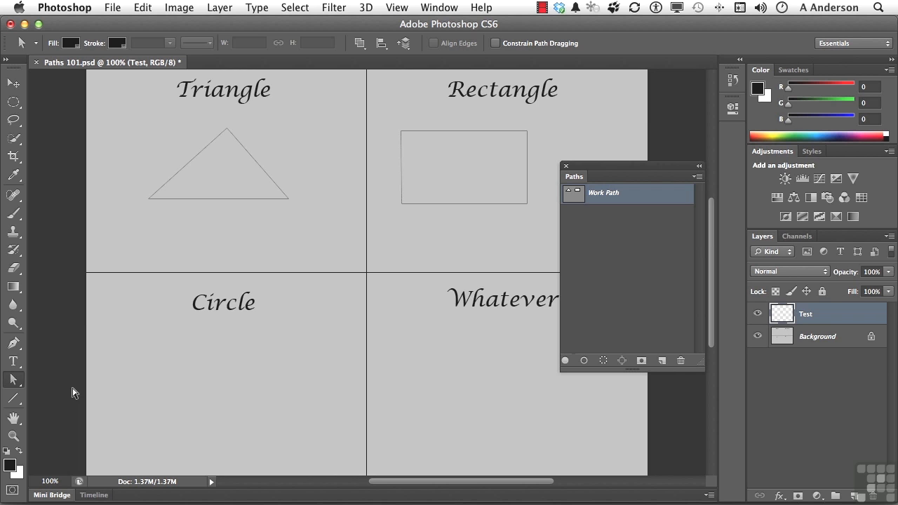
pyautogui.click(401, 204)
pyautogui.press('Left')
pyautogui.press('Left')
pyautogui.press('Left')
pyautogui.press('Left')
pyautogui.press('Left')
pyautogui.press('Left')
pyautogui.press('Left')
pyautogui.press('Right')
pyautogui.press('Right')
pyautogui.press('Right')
pyautogui.press('Right')
pyautogui.press('Right')
pyautogui.press('Right')
pyautogui.press('Right')
# Step: Nudge the triangle's top corner point six steps to the left and deselect the path
pyautogui.click(226, 128)
pyautogui.press('Left')
pyautogui.press('Left')
pyautogui.press('Left')
pyautogui.press('Left')
pyautogui.press('Left')
pyautogui.press('Left')
pyautogui.click(495, 183)
# Step: Create a new path and name it Circle
pyautogui.click(661, 360)
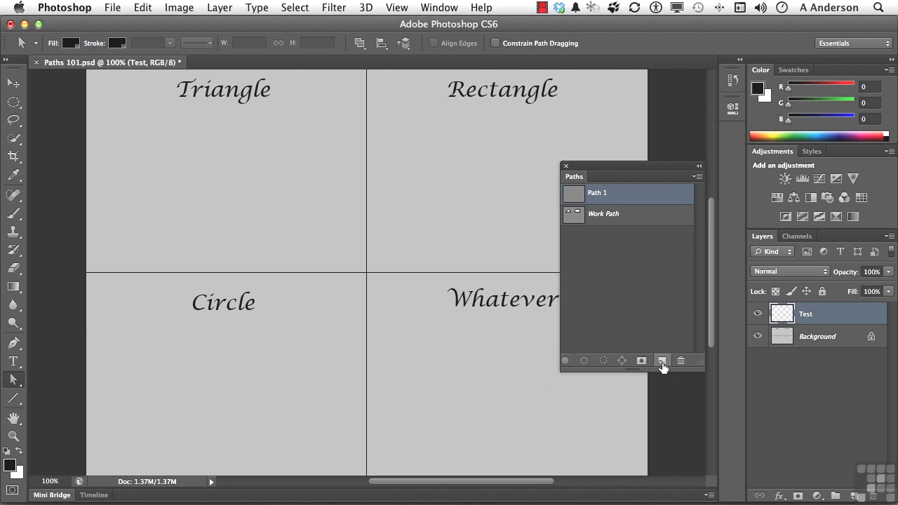
pyautogui.doubleClick(596, 193)
pyautogui.write('Circle')
pyautogui.press('Return')
# Step: Draw a closed circle-like path below the Circle heading from two opposite smooth anchor points with the Pen tool
pyautogui.click(13, 345)
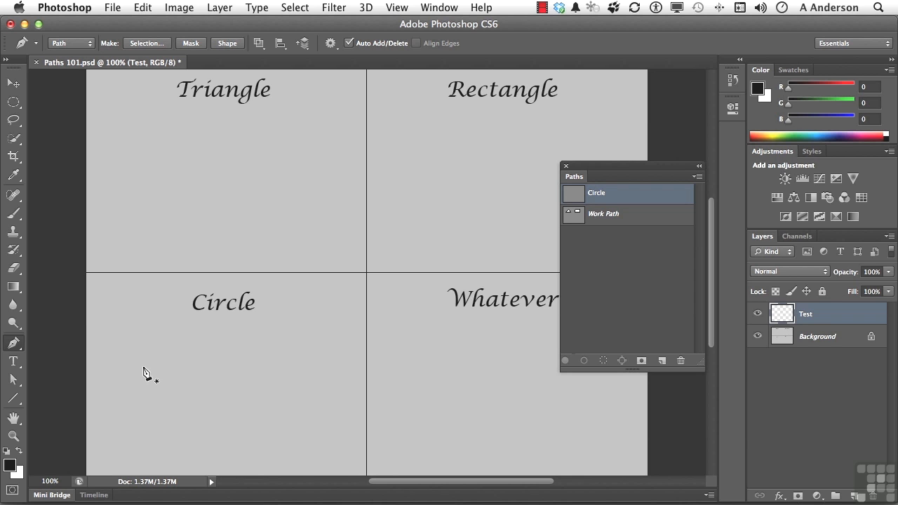
pyautogui.moveTo(140, 393); pyautogui.dragTo(142, 436)
pyautogui.moveTo(235, 367); pyautogui.dragTo(242, 299)
pyautogui.moveTo(242, 300); pyautogui.dragTo(242, 299)
pyautogui.click(144, 370)
pyautogui.moveTo(143, 391); pyautogui.dragTo(143, 438)
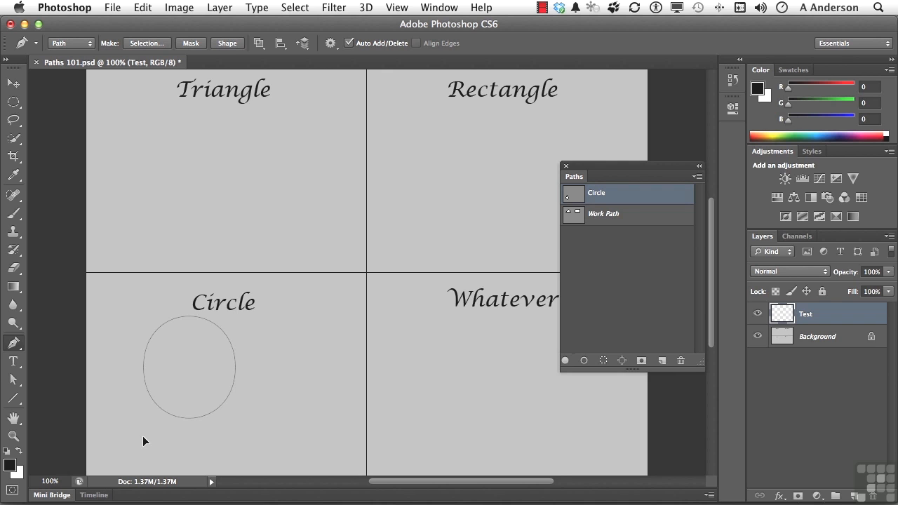
# Step: Nudge the right anchor point of the oval path outward with Direct Selection until the shape is a round circle
pyautogui.click(14, 380)
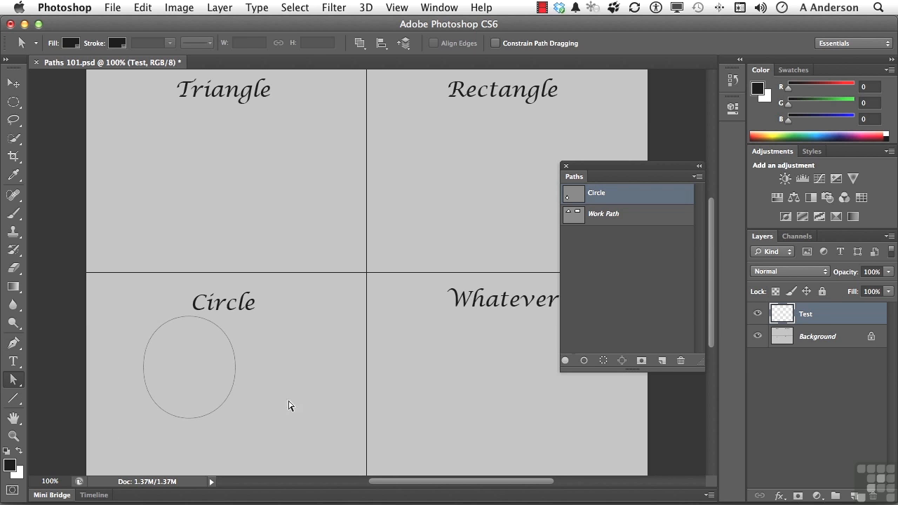
pyautogui.click(235, 366)
pyautogui.click(236, 367)
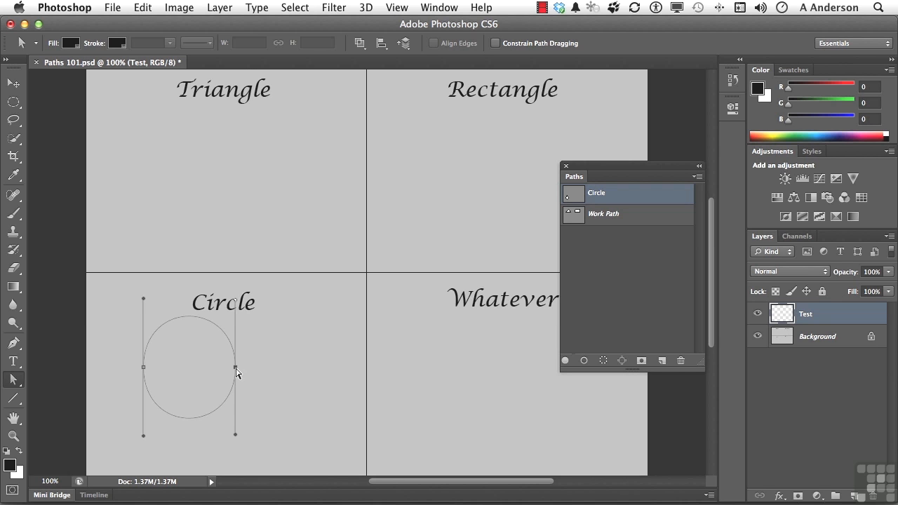
pyautogui.press('Right')
pyautogui.press('Right')
pyautogui.press('Right')
pyautogui.press('Right')
pyautogui.press('Right')
pyautogui.press('Right')
pyautogui.press('Right')
pyautogui.press('Right')
pyautogui.press('Right')
pyautogui.press('Right')
pyautogui.press('Right')
pyautogui.press('Right')
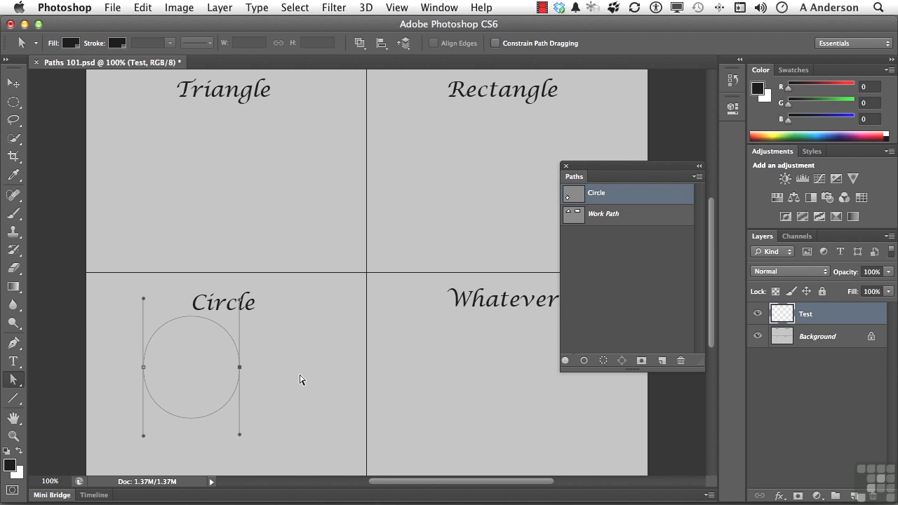
pyautogui.press('Right')
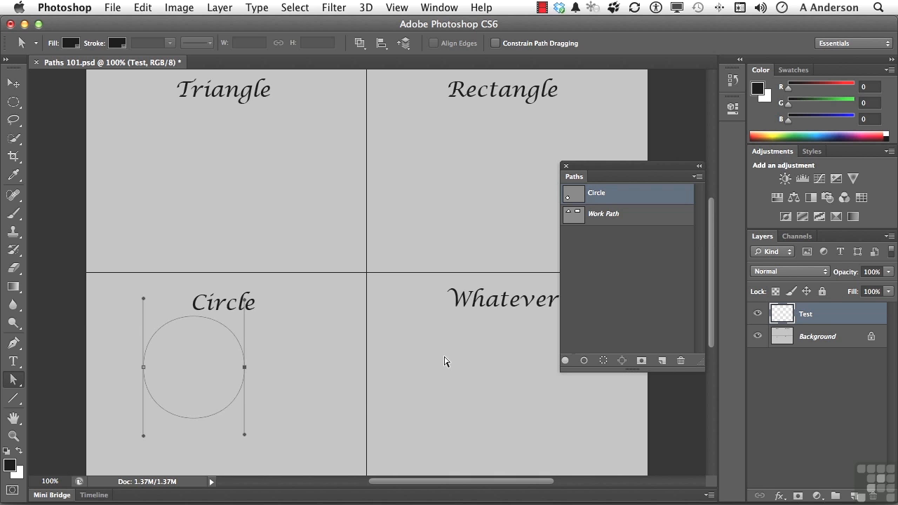
# Step: Draw a closed irregular shape below the Whatever heading with the Freeform Pen tool and select its outline with Direct Selection
pyautogui.click(14, 345)
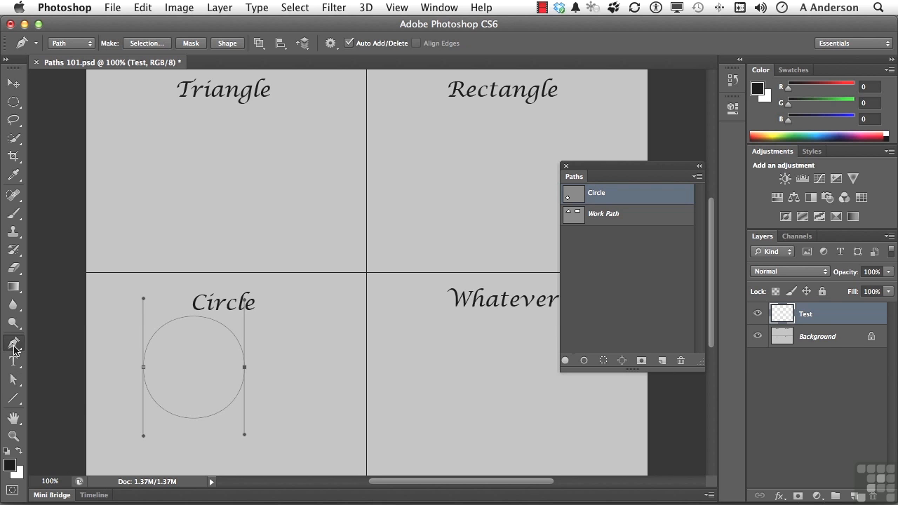
pyautogui.click(14, 346)
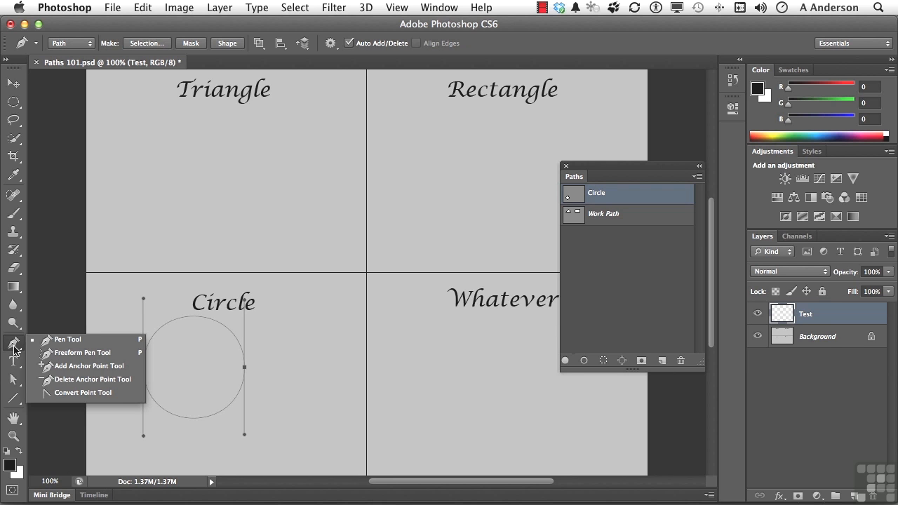
pyautogui.click(56, 352)
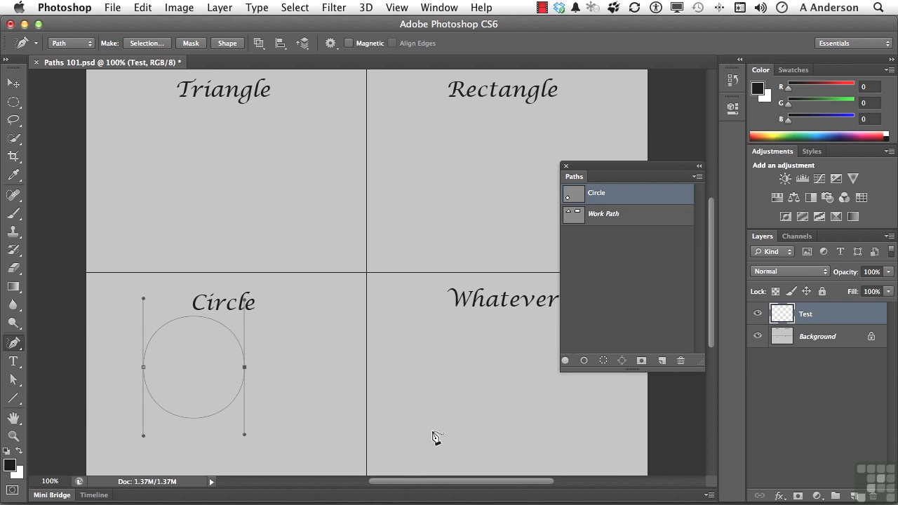
pyautogui.moveTo(394, 422)
pyautogui.mouseDown()
pyautogui.moveTo(414, 376)
pyautogui.moveTo(445, 380)
pyautogui.moveTo(466, 355)
pyautogui.moveTo(514, 362)
pyautogui.moveTo(544, 394)
pyautogui.moveTo(547, 421)
pyautogui.moveTo(481, 420)
pyautogui.moveTo(457, 433)
pyautogui.moveTo(436, 412)
pyautogui.moveTo(395, 425)
pyautogui.mouseUp()
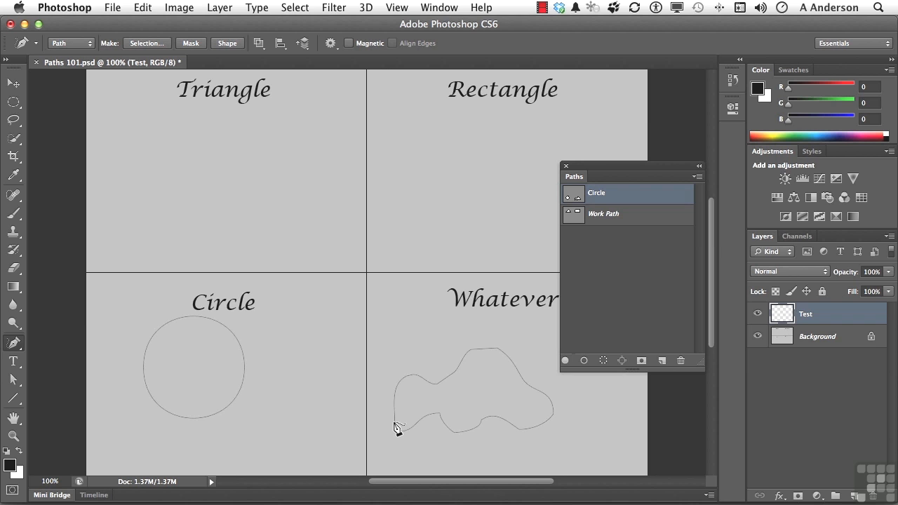
pyautogui.click(13, 379)
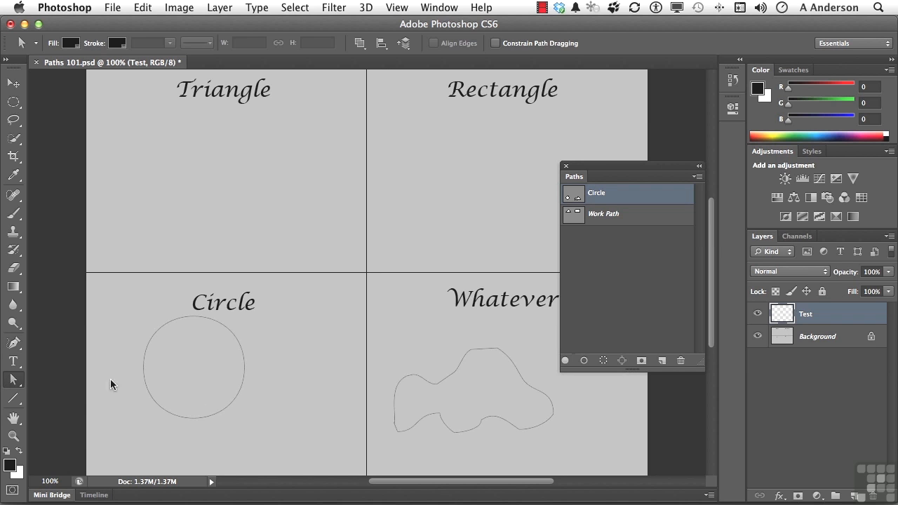
pyautogui.click(457, 368)
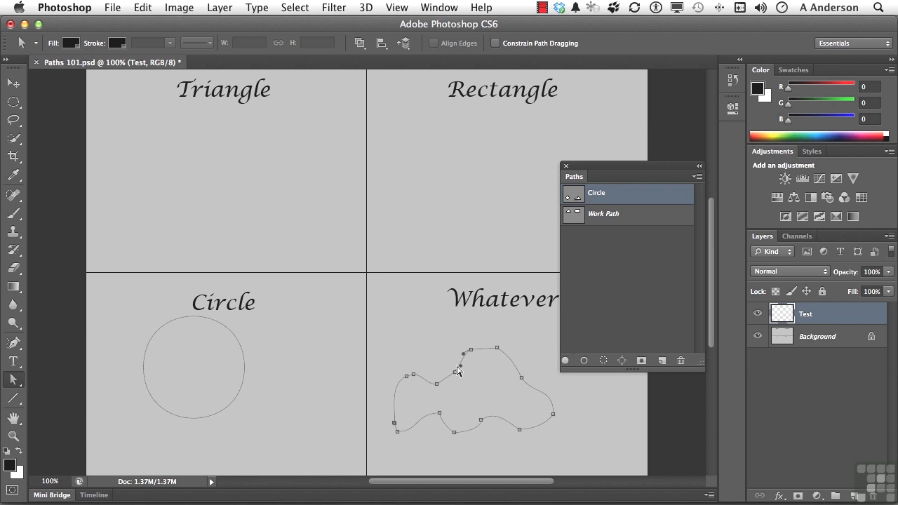